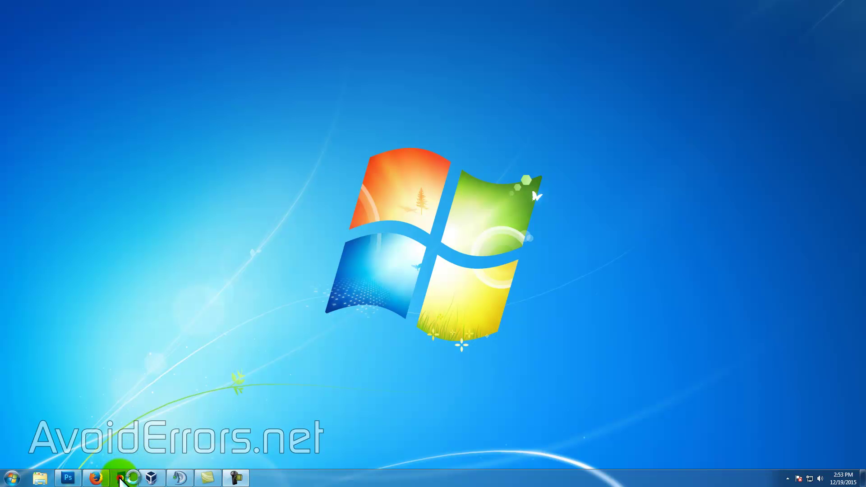
Launch Outlook, dismiss its logon and startup errors, and open Control Panel's items list.
left_click(120, 478)
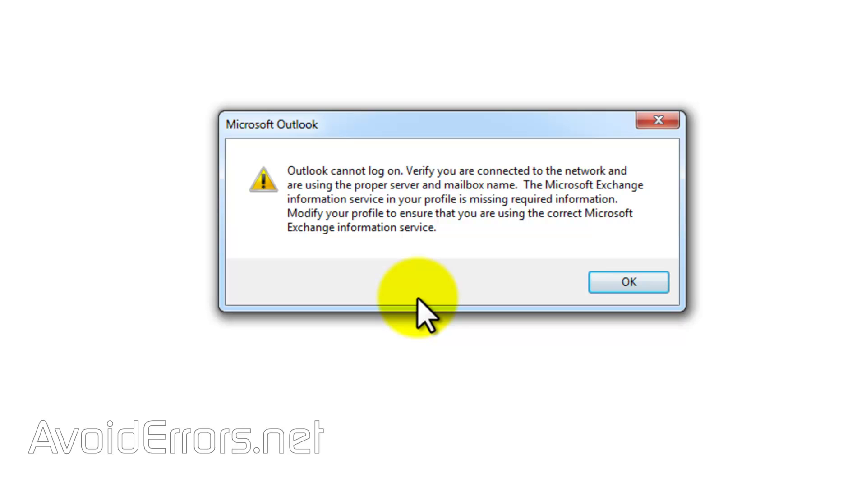
left_click(612, 281)
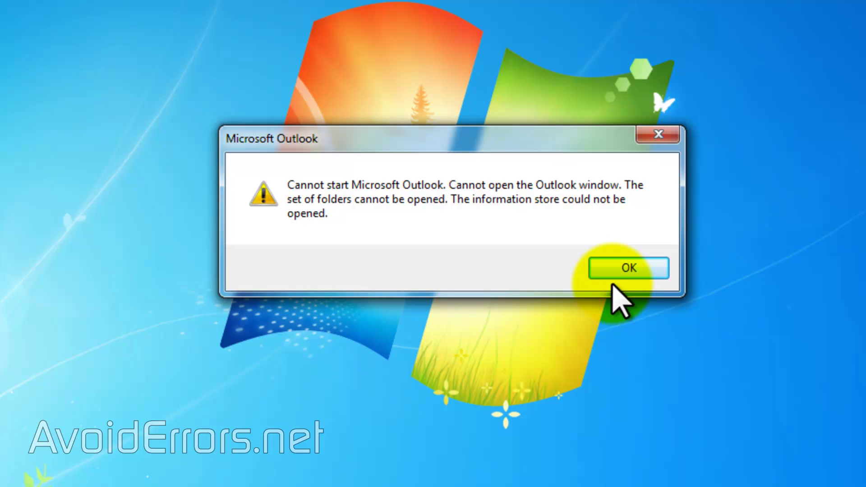
left_click(613, 275)
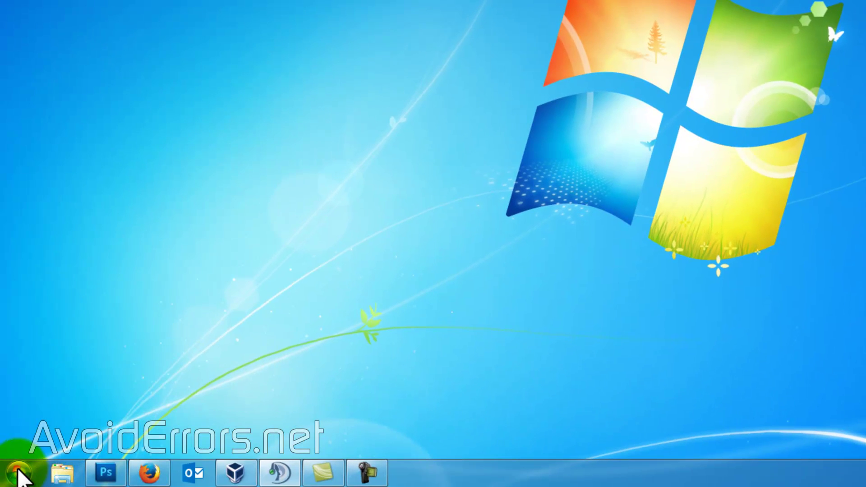
left_click(19, 473)
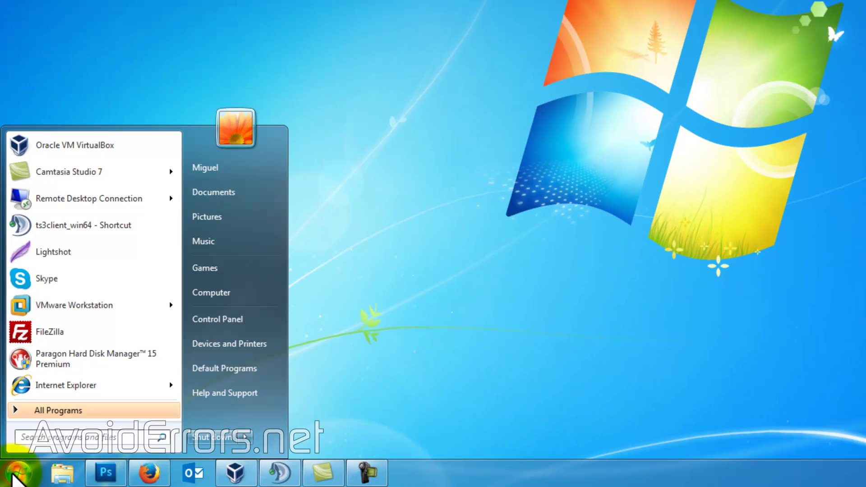
left_click(249, 326)
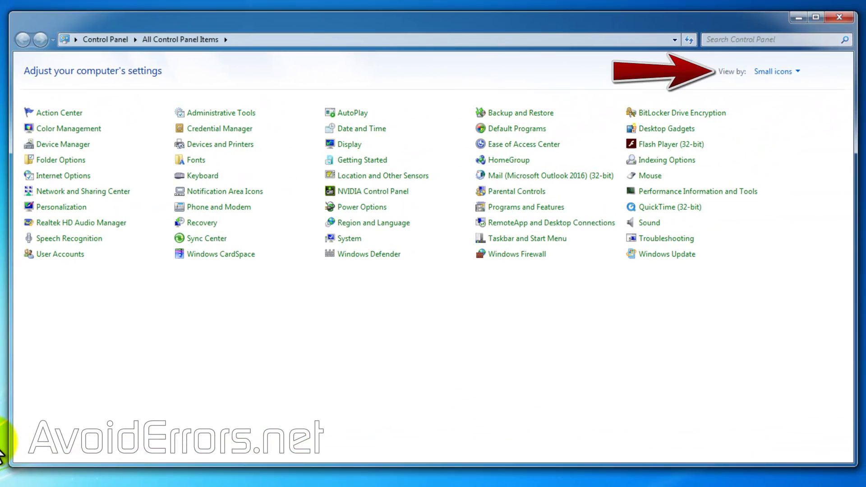
Open Mail (Microsoft Outlook 2016) from Control Panel and centre the Mail Setup dialog.
left_click(591, 179)
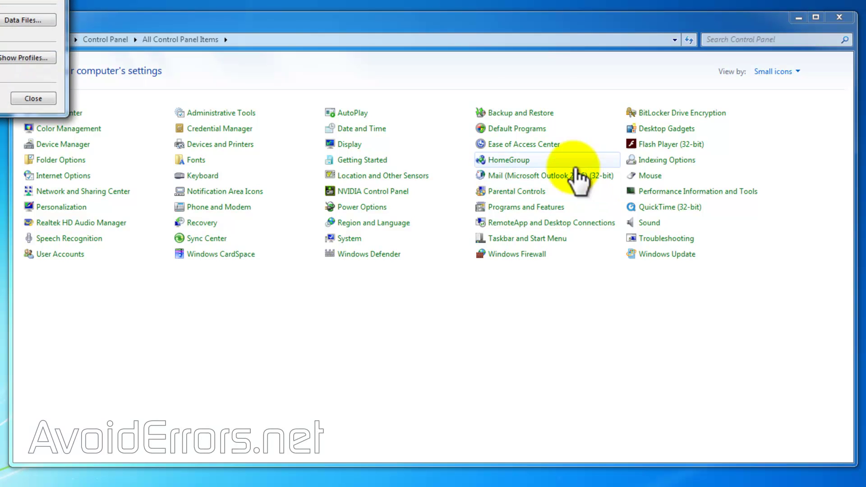
left_click_drag(135, 113, 474, 166)
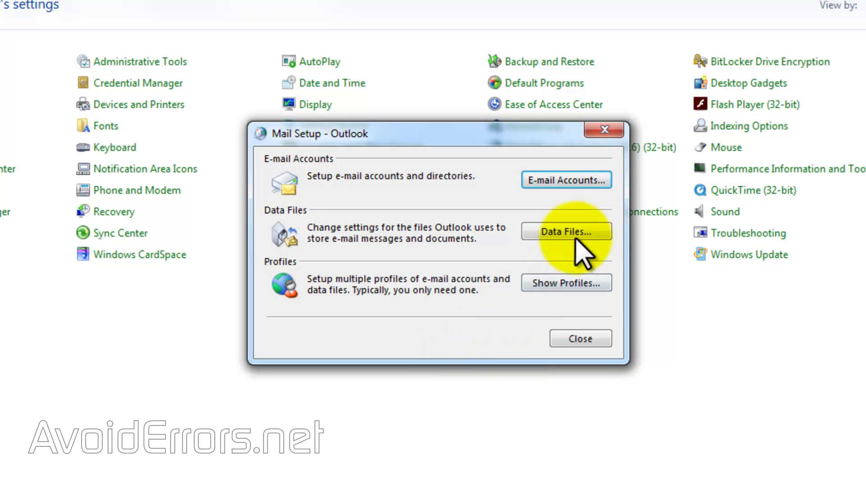
Delete the Microsoft Exchange account in E-mail Accounts, keeping the three IMAP/SMTP accounts.
left_click(586, 180)
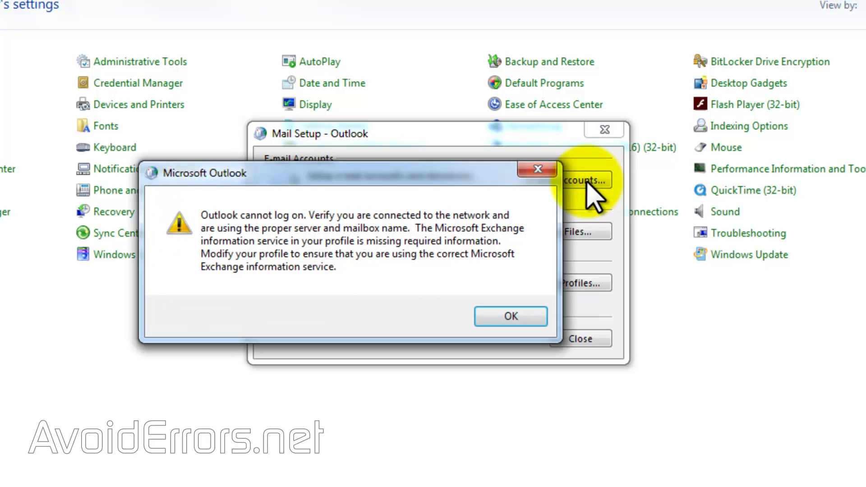
left_click(538, 318)
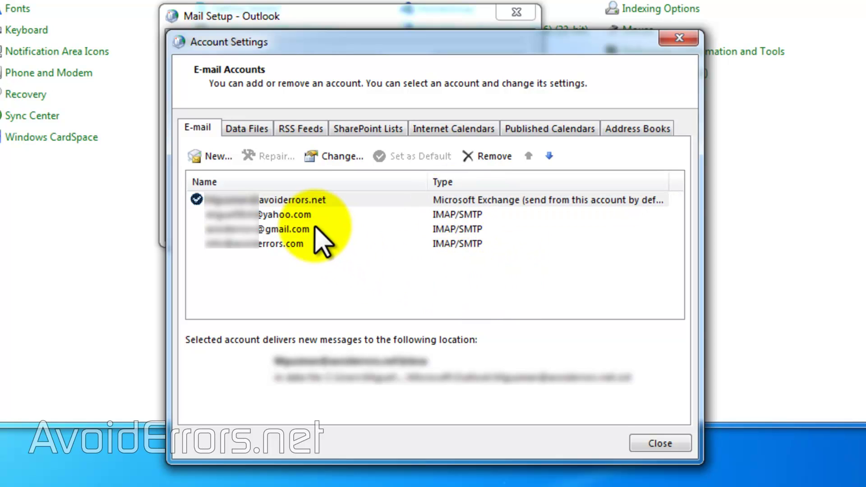
left_click(295, 198)
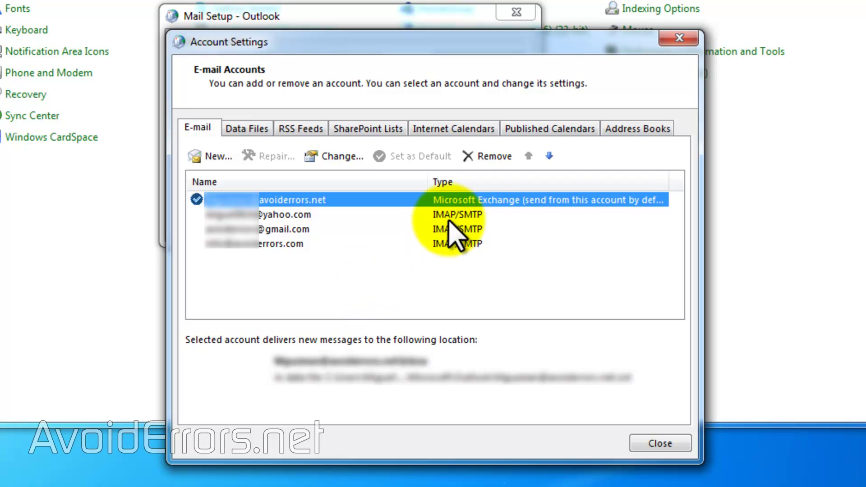
left_click(493, 156)
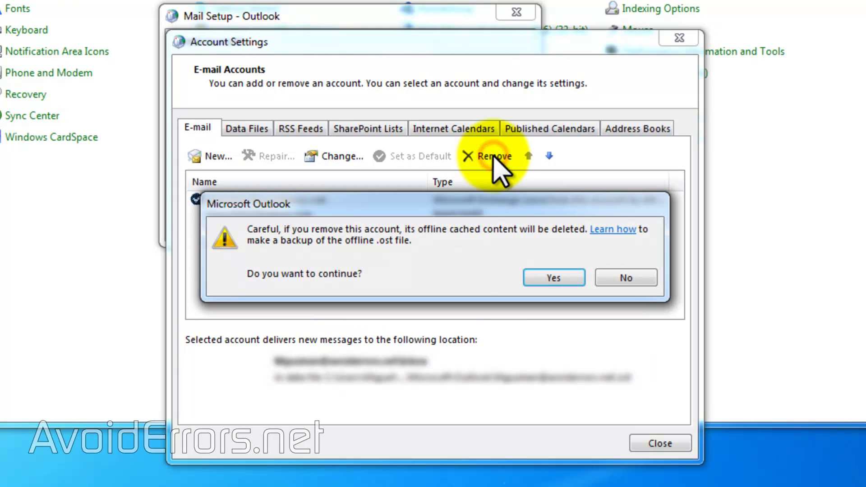
left_click(536, 278)
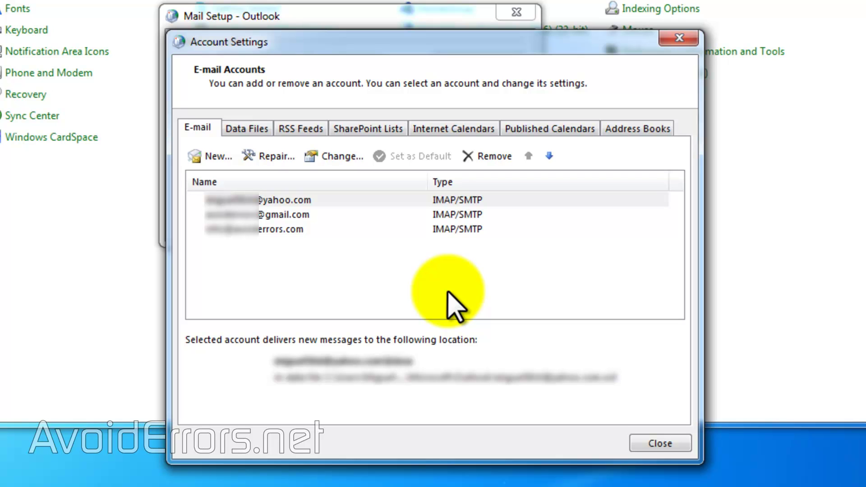
left_click(636, 443)
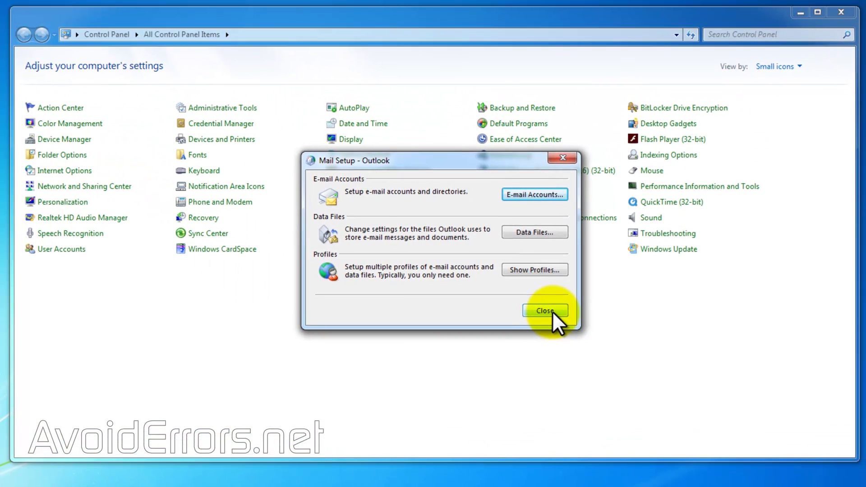
Close Mail Setup and Control Panel, then relaunch Outlook.
left_click(514, 224)
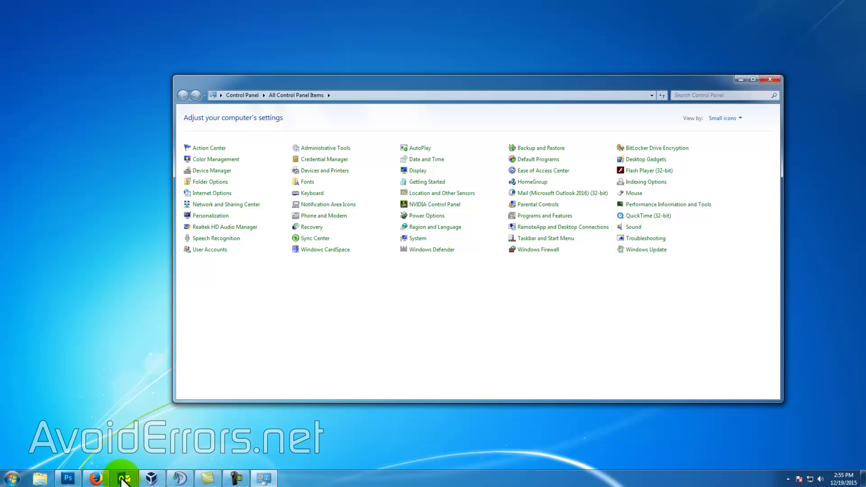
left_click(770, 79)
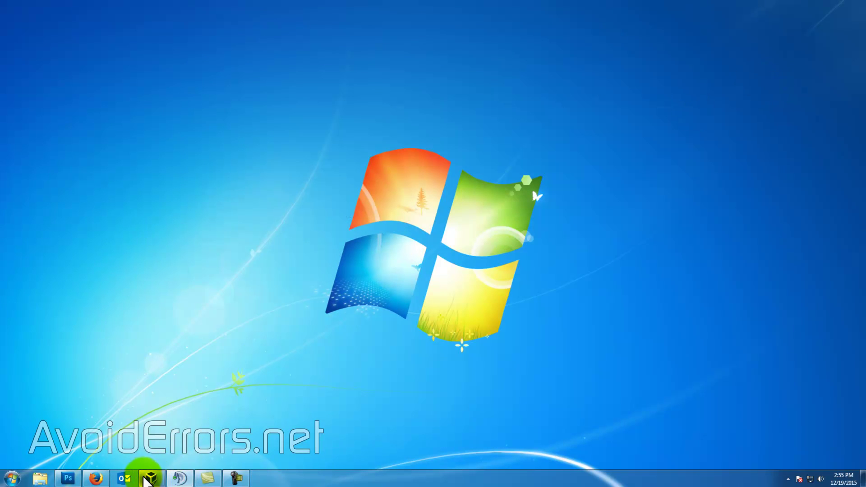
left_click(122, 477)
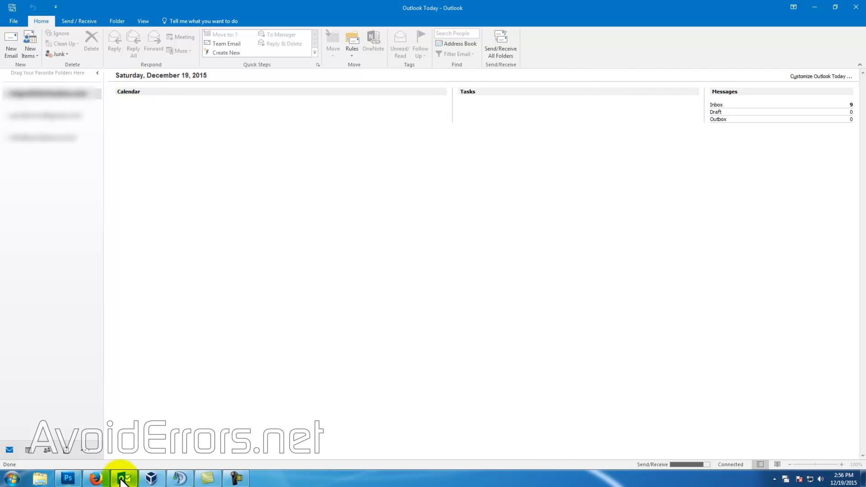
Add a new e-mail account with the holder's name, then close Outlook for the required restart.
left_click(12, 21)
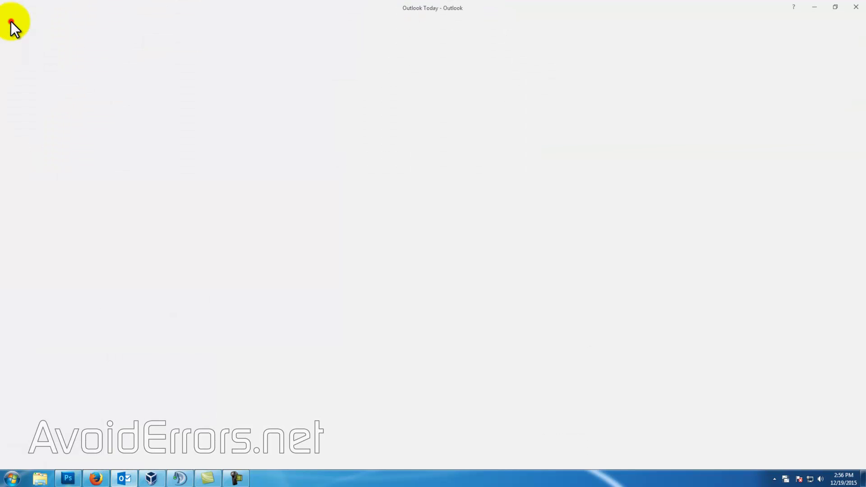
left_click(89, 89)
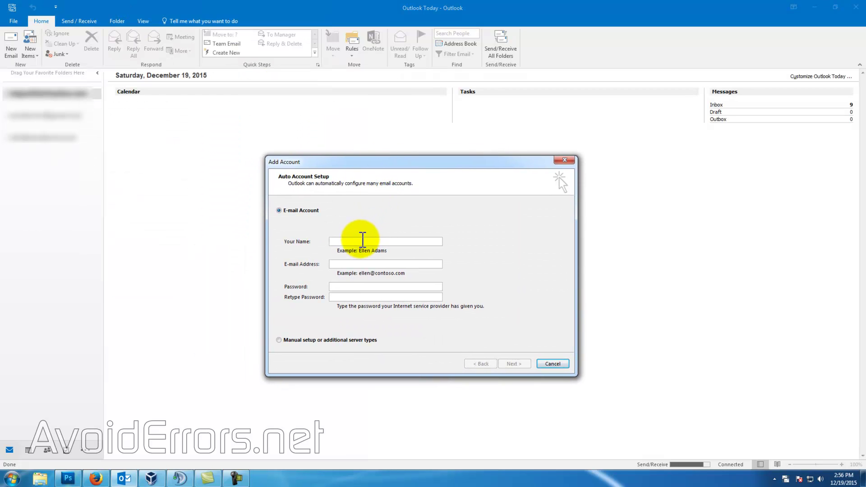
left_click(357, 241)
type("Mar")
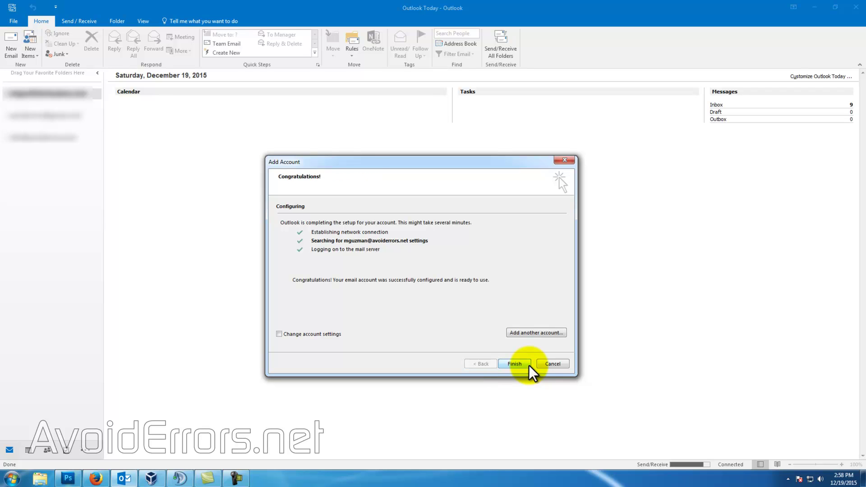
left_click(529, 364)
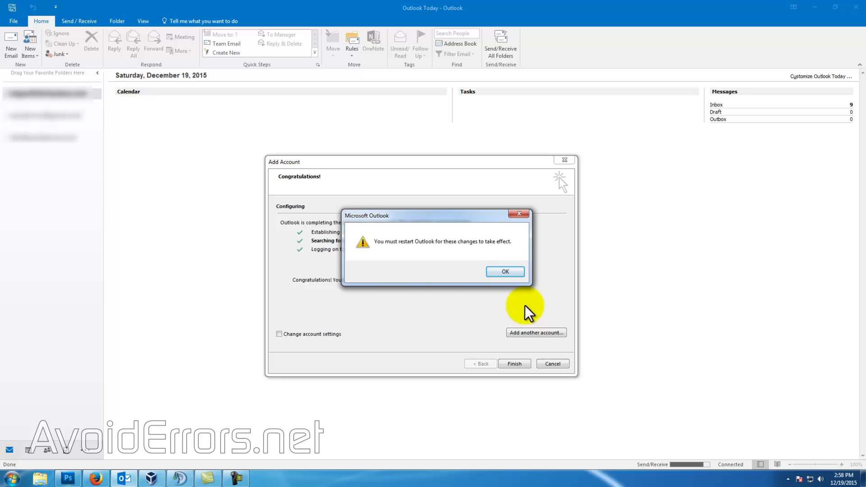
left_click(505, 271)
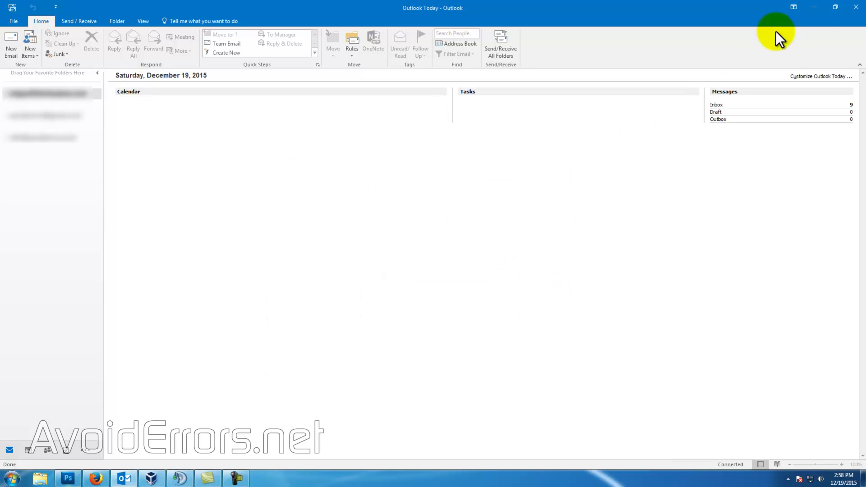
left_click(856, 8)
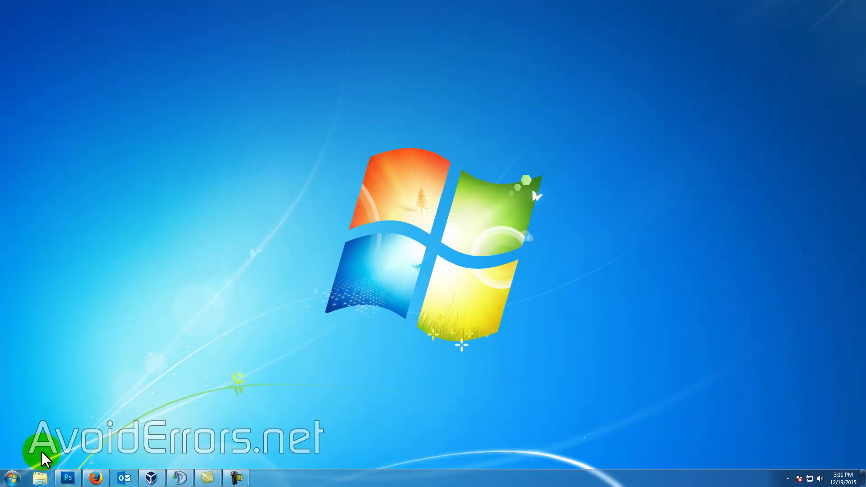
Remove the 'Outlook' profile from the Show Profiles list in Control Panel's Mail (Microsoft Outlook 2016).
left_click(9, 477)
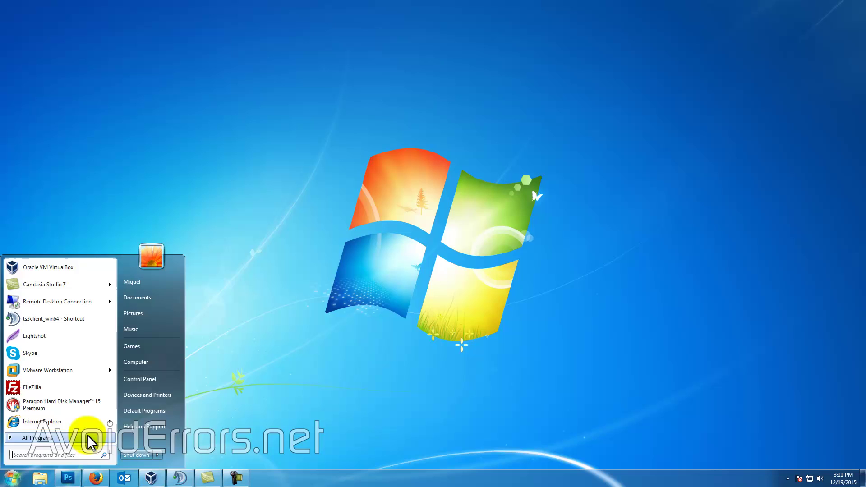
left_click(154, 380)
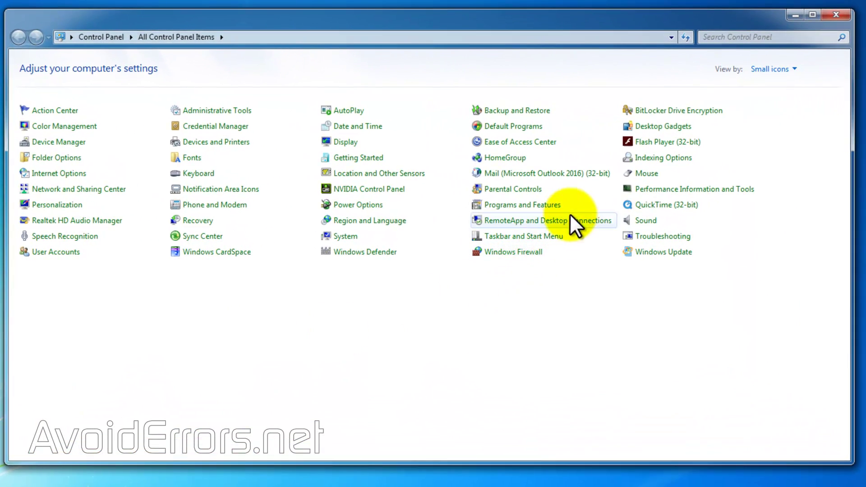
left_click(580, 174)
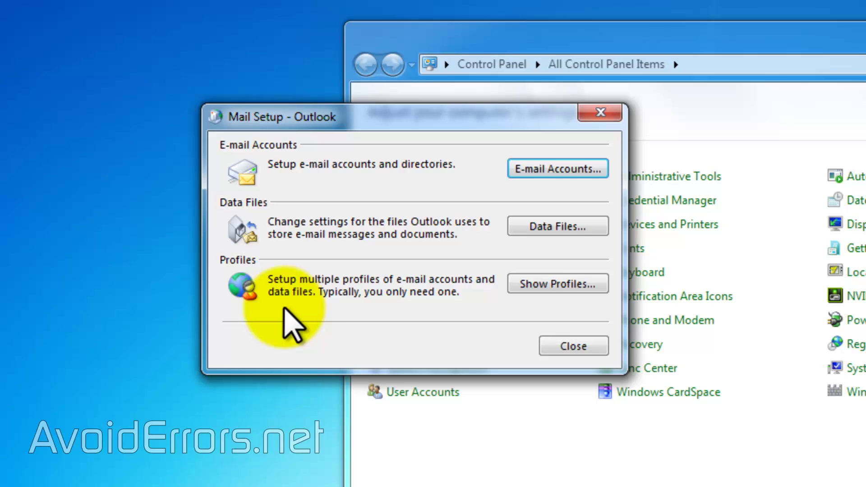
left_click(548, 285)
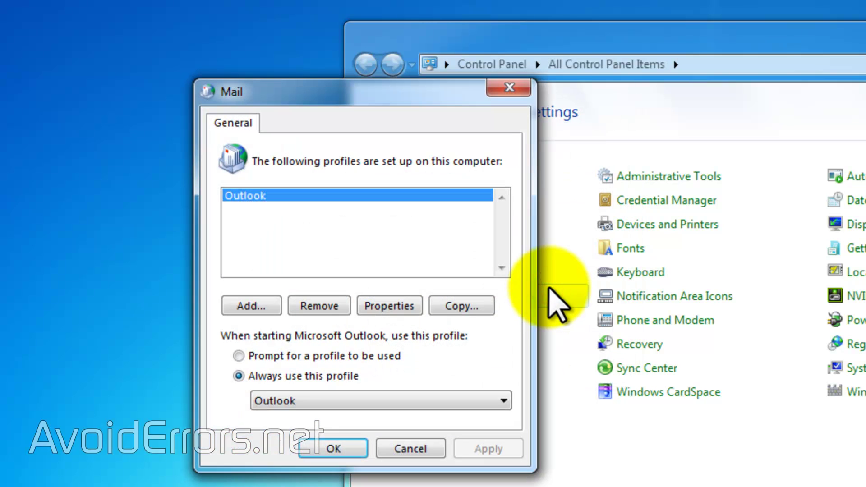
left_click(317, 311)
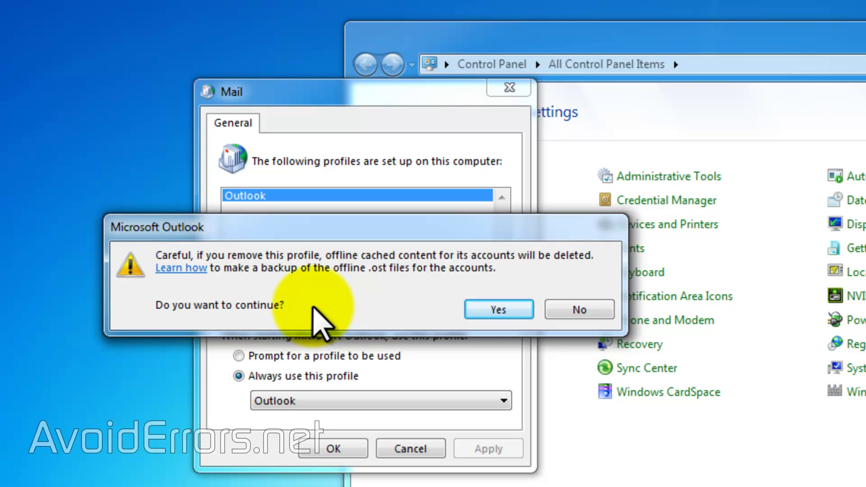
left_click(488, 311)
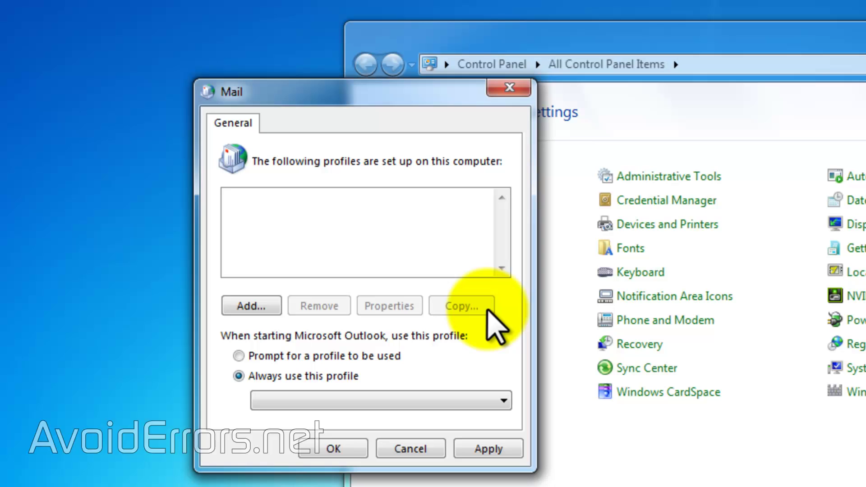
Create a new mail profile named 'Outlook'.
left_click(275, 307)
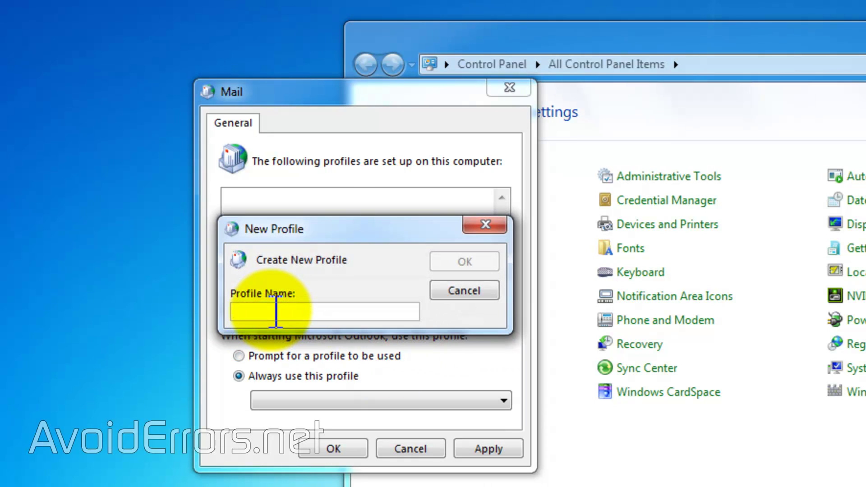
type("k")
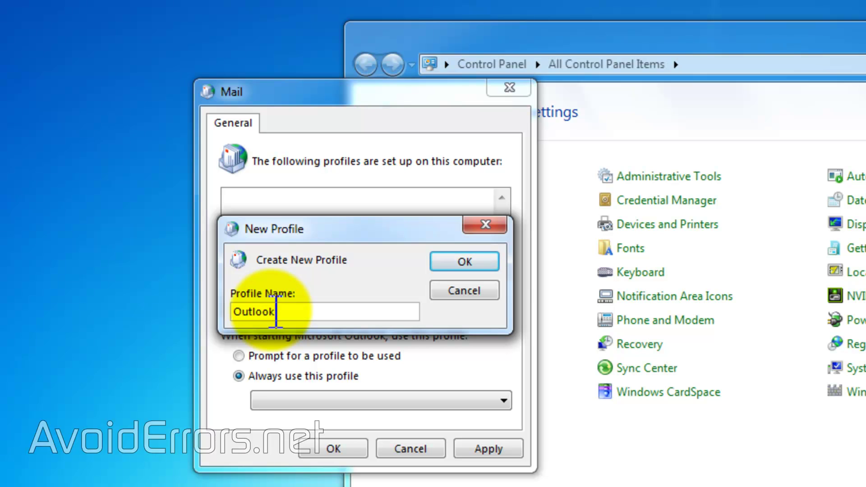
left_click(451, 264)
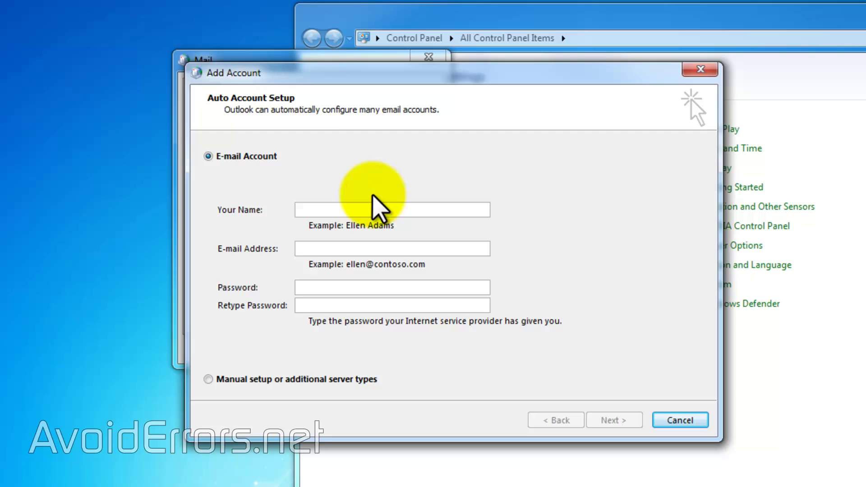
Set up the profile's e-mail account with the holder's name, e-mail address and password.
left_click(379, 209)
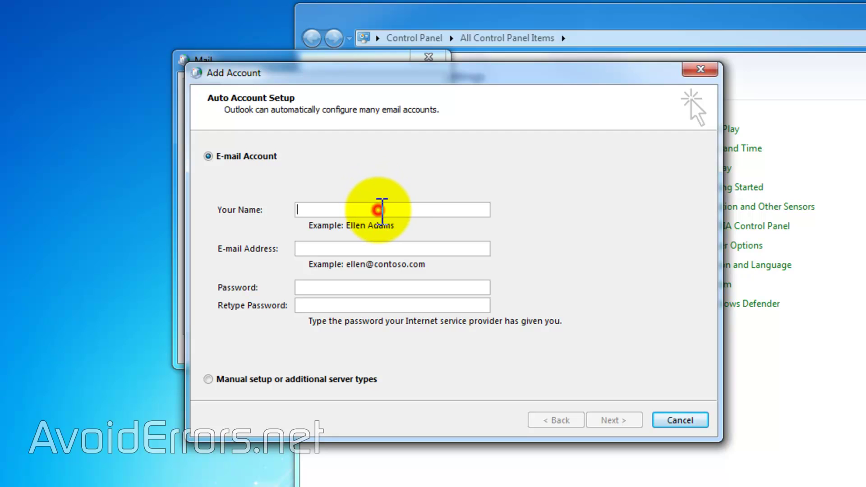
left_click(388, 349)
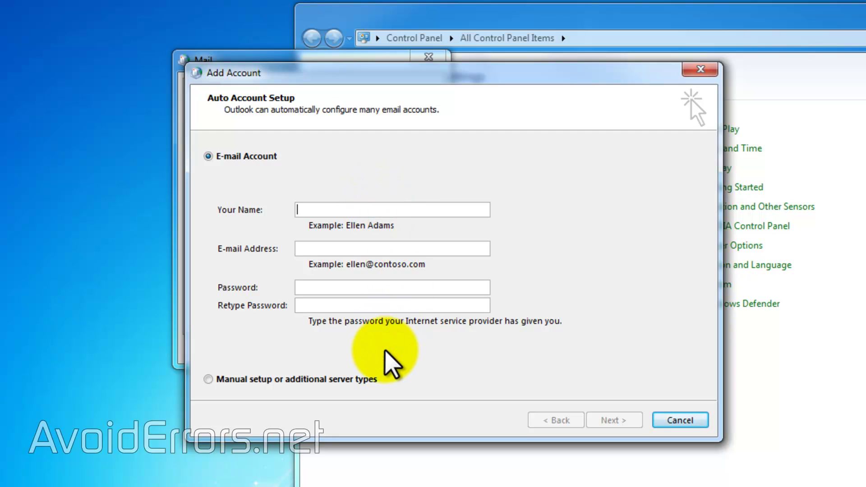
type("Miguel")
type("****")
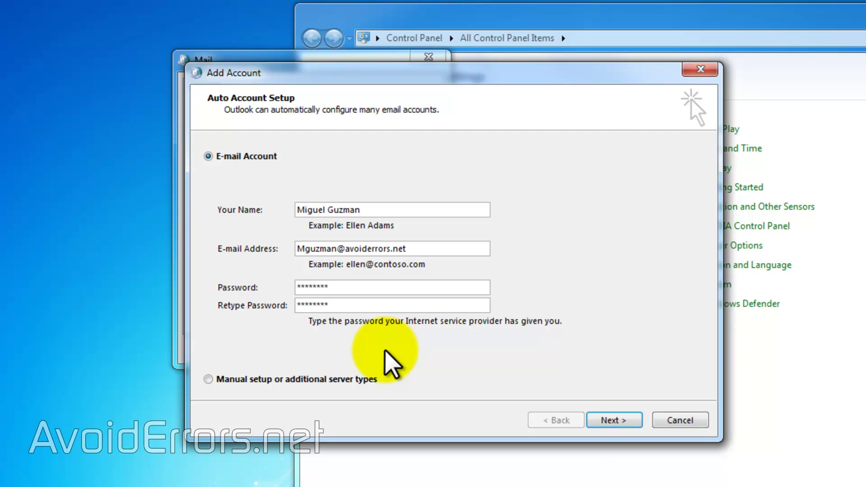
left_click(627, 420)
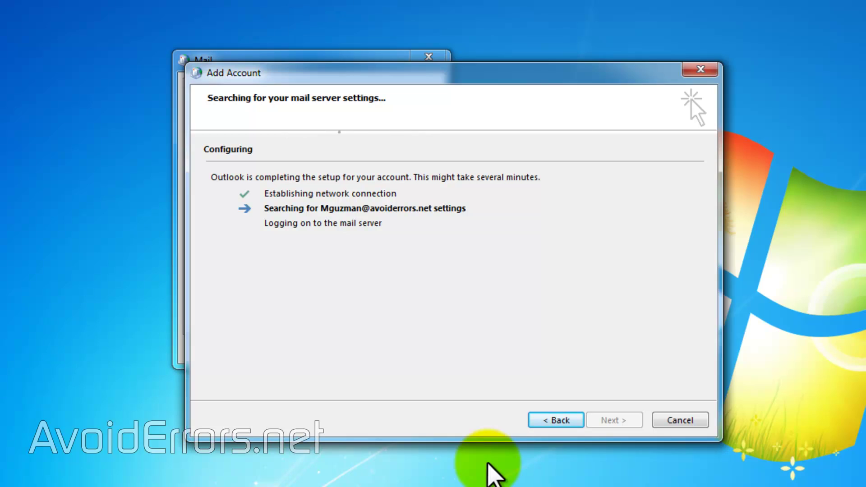
left_click(464, 413)
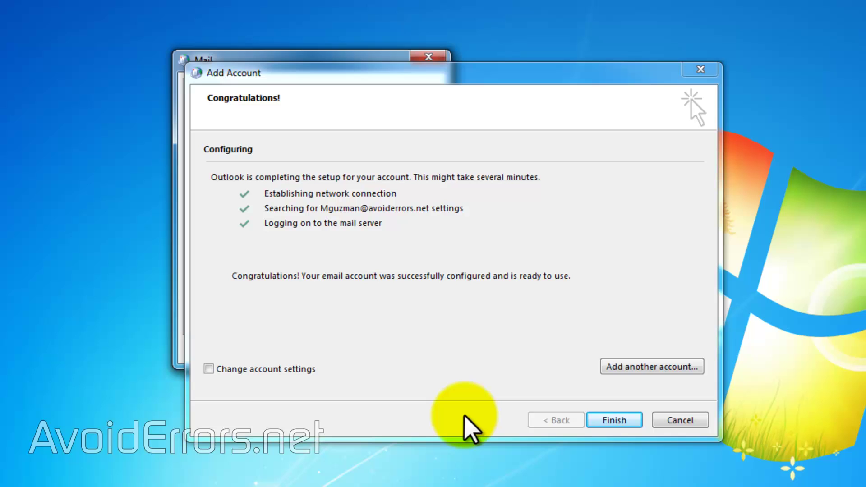
left_click(612, 423)
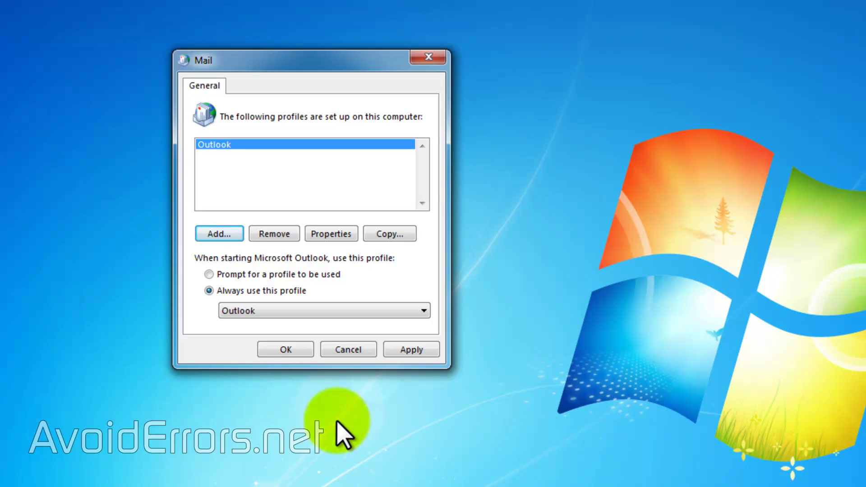
Apply and close the Mail settings, then relaunch Outlook from the taskbar.
left_click(397, 350)
left_click(293, 352)
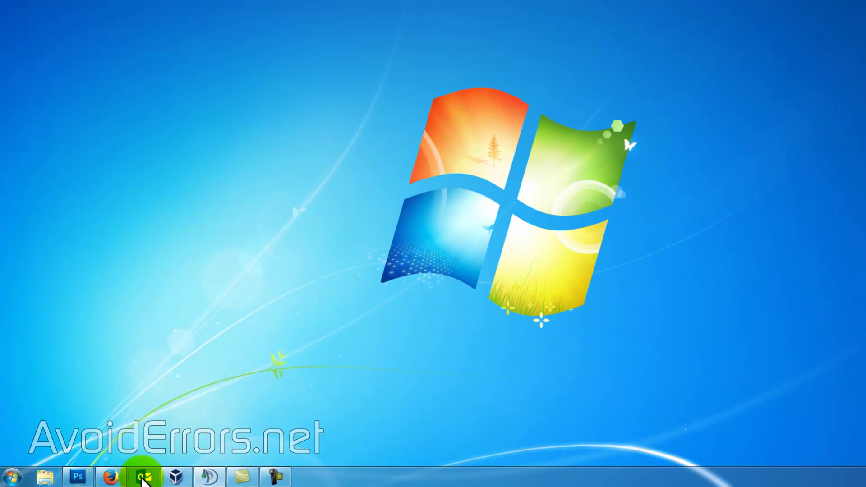
left_click(143, 479)
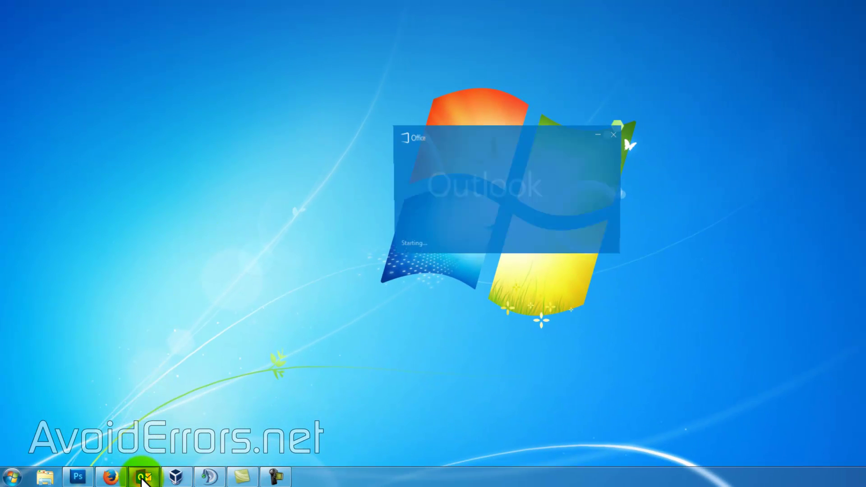